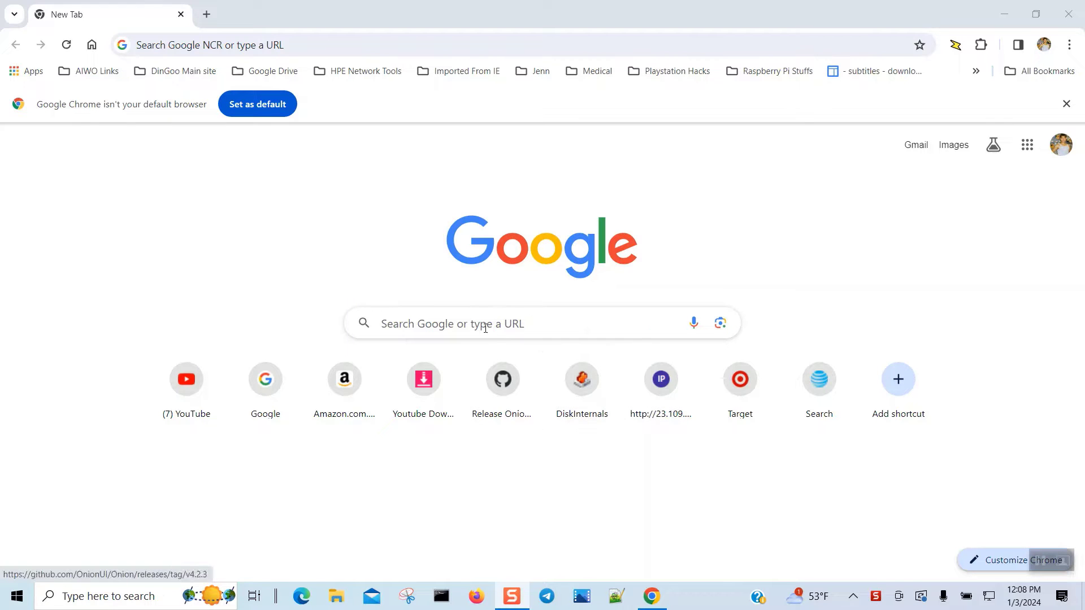
Search Google for "analogue pocket firmware update" and open the release notes for Pocket firmware 2.0 on Analogue's site.
{"action": "left_click", "coordinate": [482, 325]}
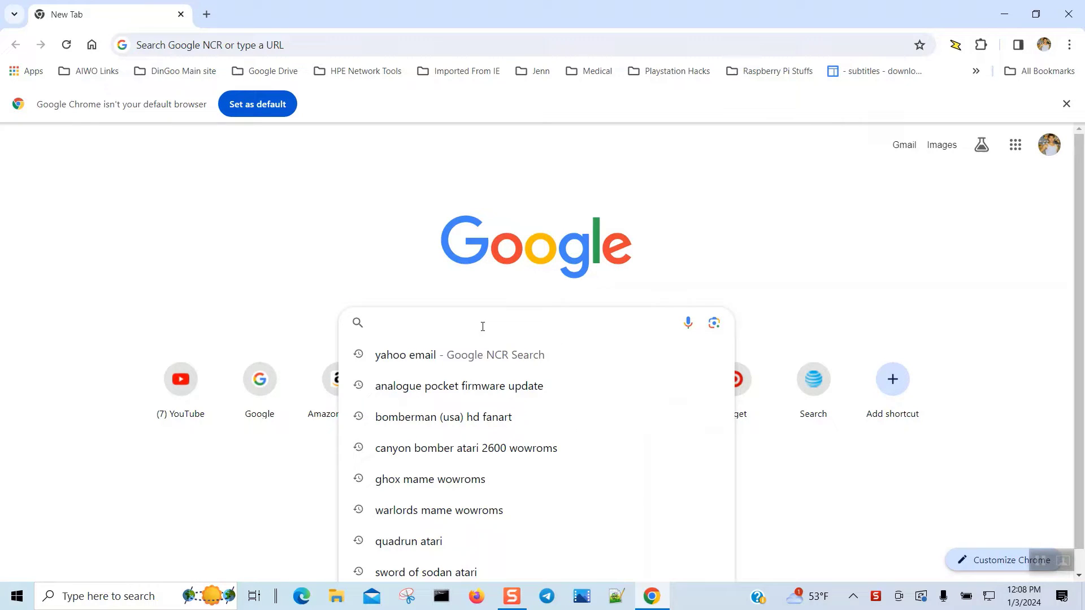
{"action": "left_click", "coordinate": [516, 386]}
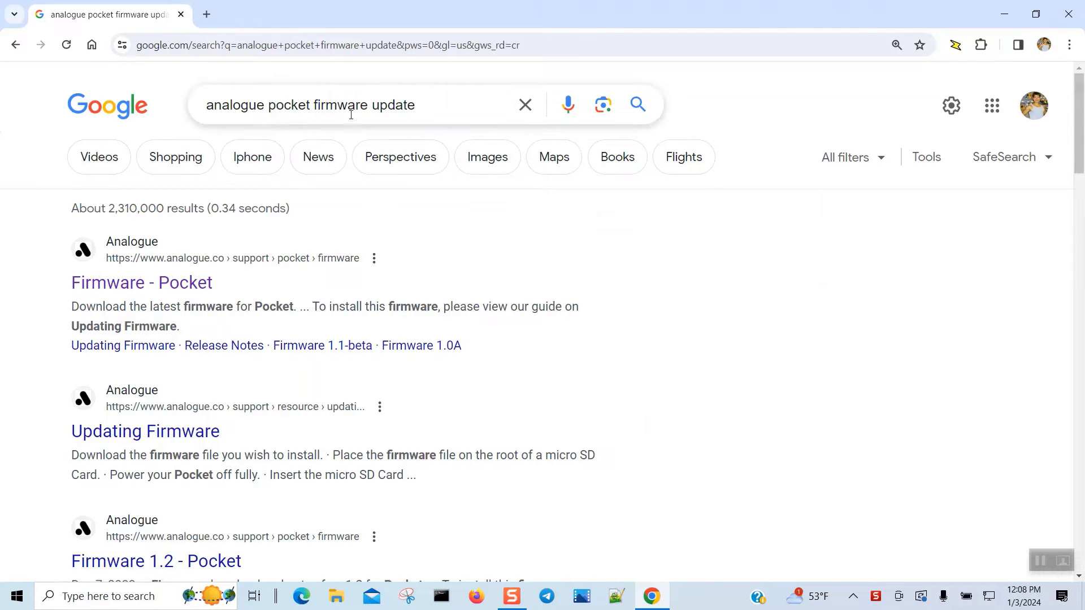
{"action": "left_click", "coordinate": [181, 287]}
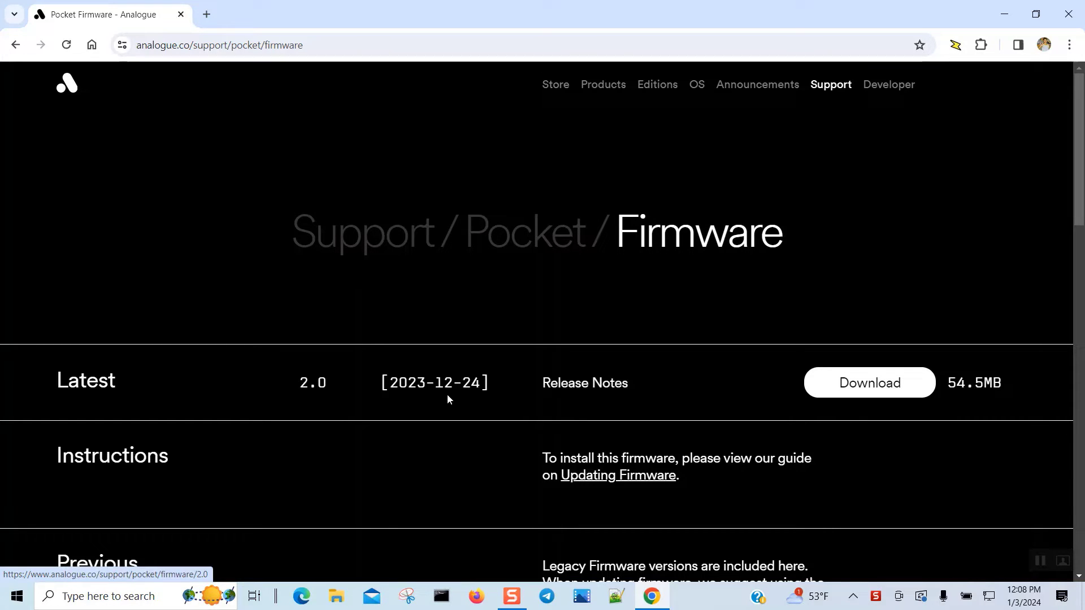
{"action": "left_click", "coordinate": [574, 386]}
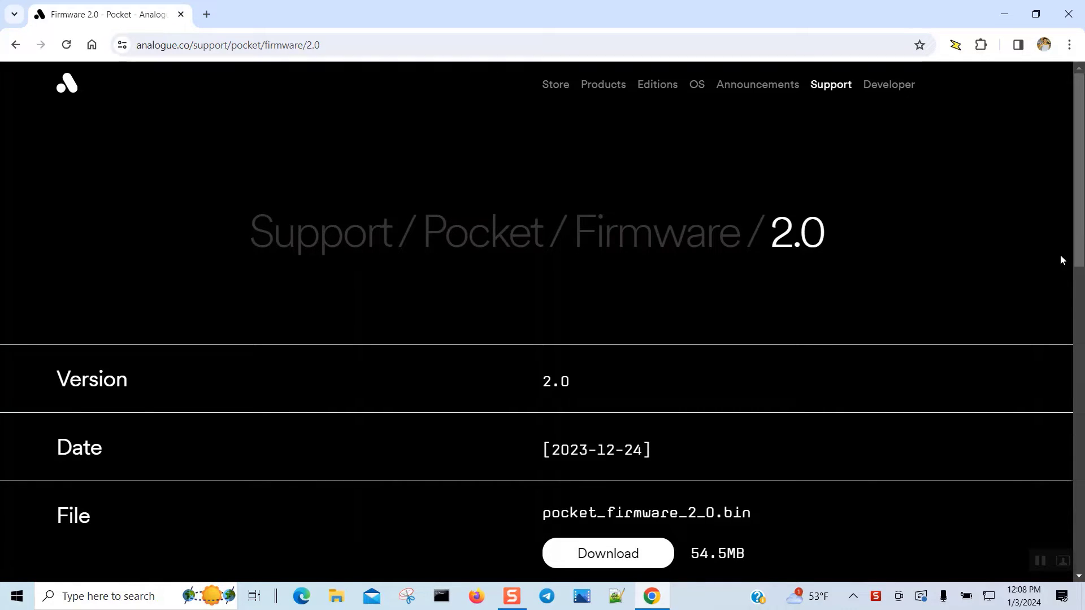
Read the firmware 2.0 release notes, covering the GB, openFPGA, APF and Dock sections.
{"action": "left_click_drag", "start_coordinate": [1072, 351], "coordinate": [1080, 478]}
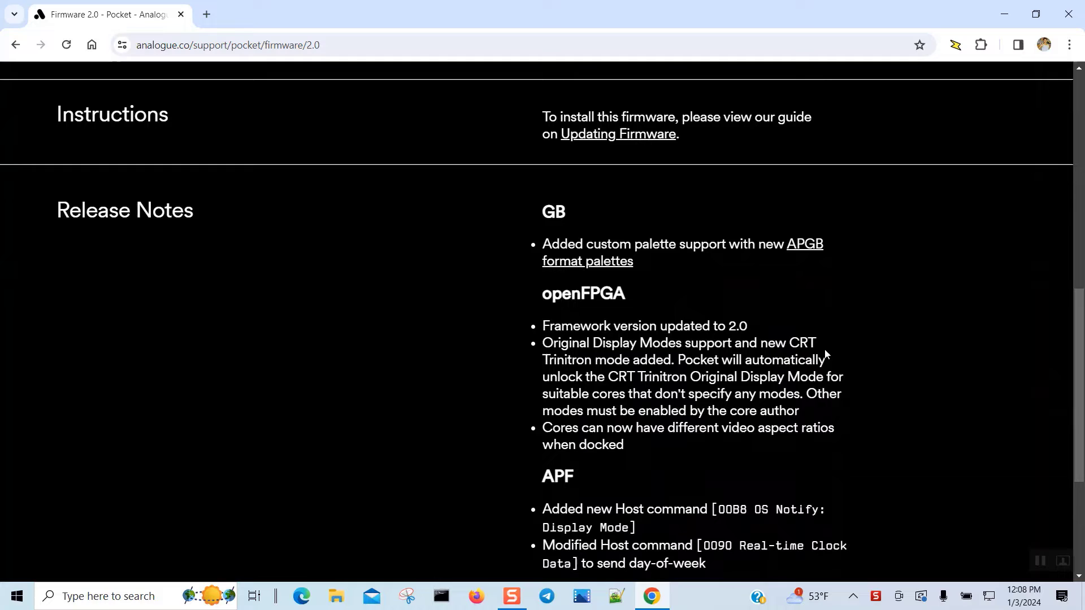
{"action": "left_click_drag", "start_coordinate": [821, 351], "coordinate": [762, 341]}
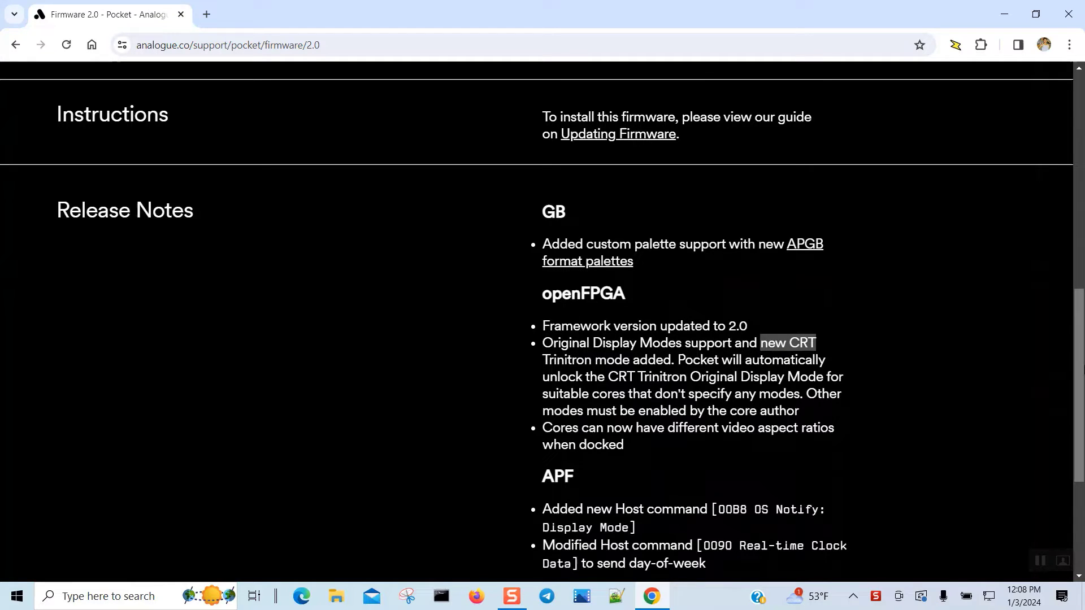
{"action": "scroll", "coordinate": [1080, 378], "scroll_direction": "down", "scroll_amount": 1}
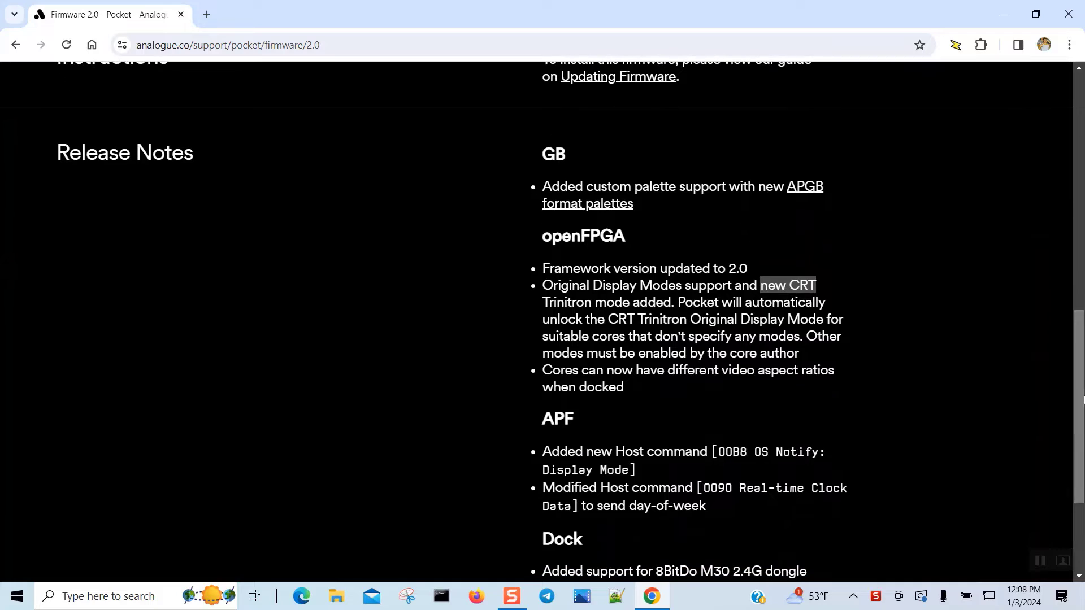
{"action": "left_click", "coordinate": [819, 195]}
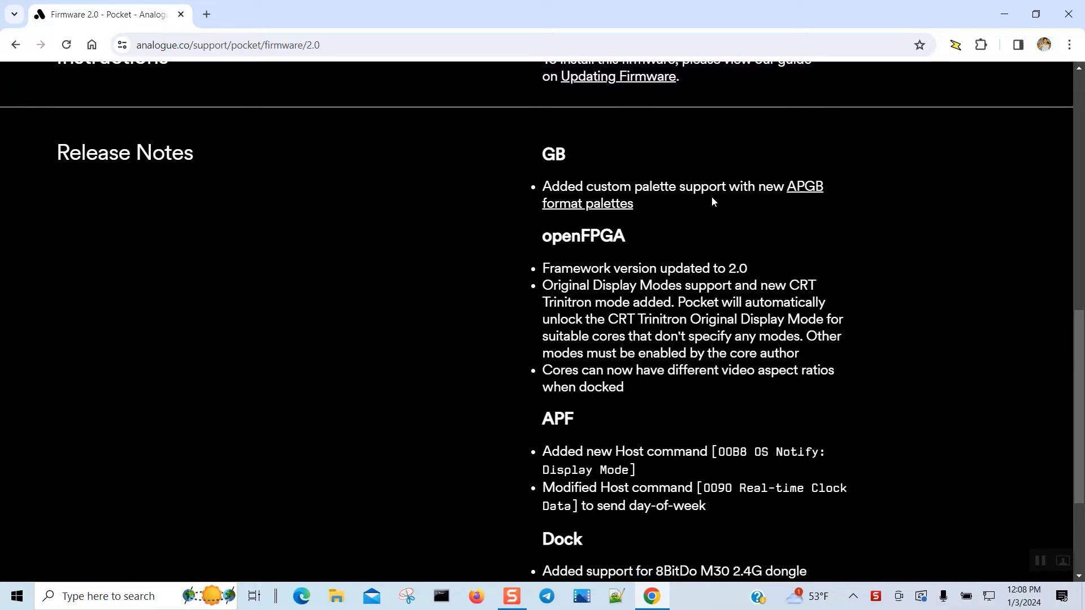
{"action": "left_click_drag", "start_coordinate": [711, 196], "coordinate": [1054, 273]}
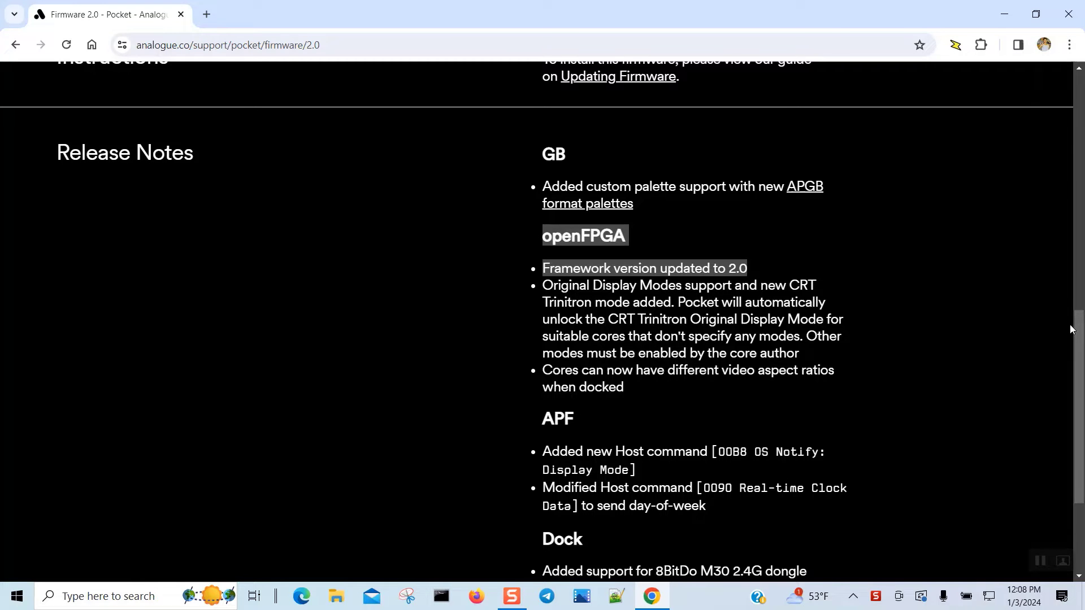
{"action": "left_click_drag", "start_coordinate": [1080, 363], "coordinate": [1080, 430]}
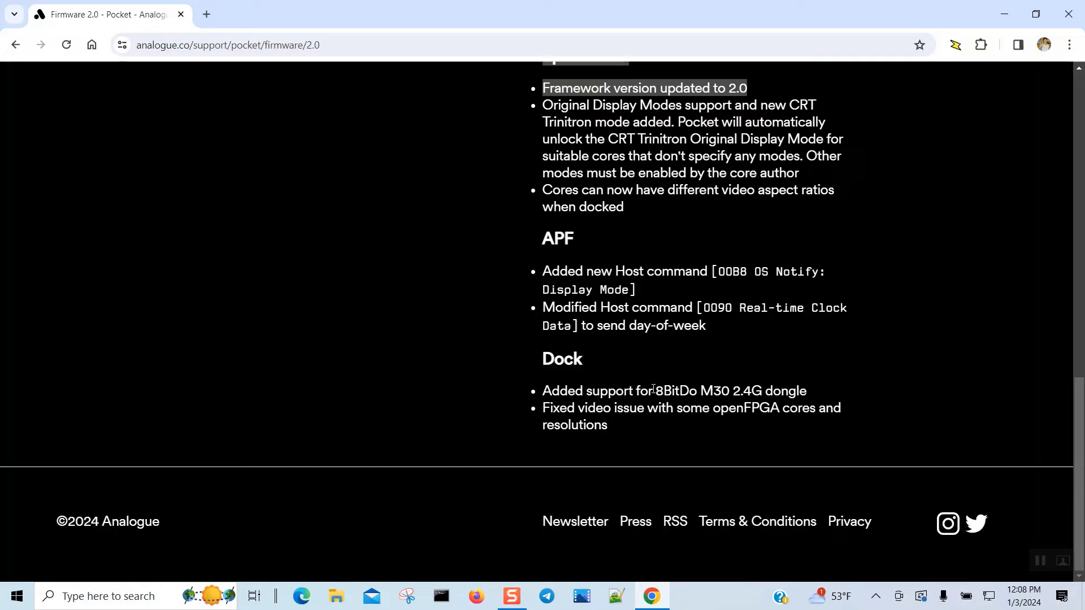
Copy "8BitDo M30 2.4G dongle" from the Dock notes and search Amazon for it in a new tab.
{"action": "left_click_drag", "start_coordinate": [654, 391], "coordinate": [808, 388]}
{"action": "key", "text": "ctrl+c"}
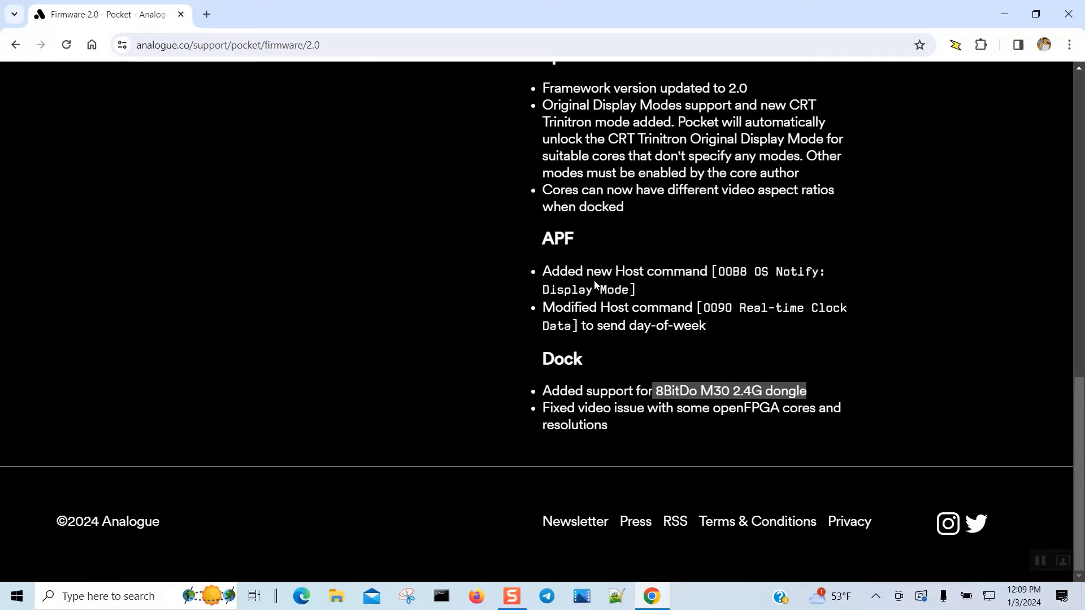
{"action": "left_click", "coordinate": [207, 17]}
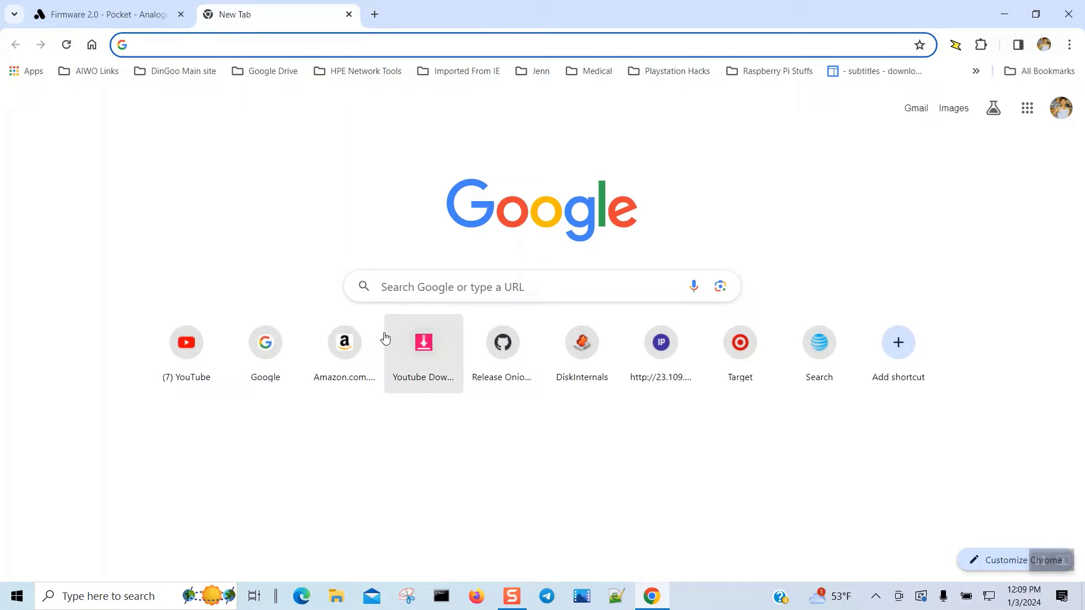
{"action": "left_click", "coordinate": [347, 356]}
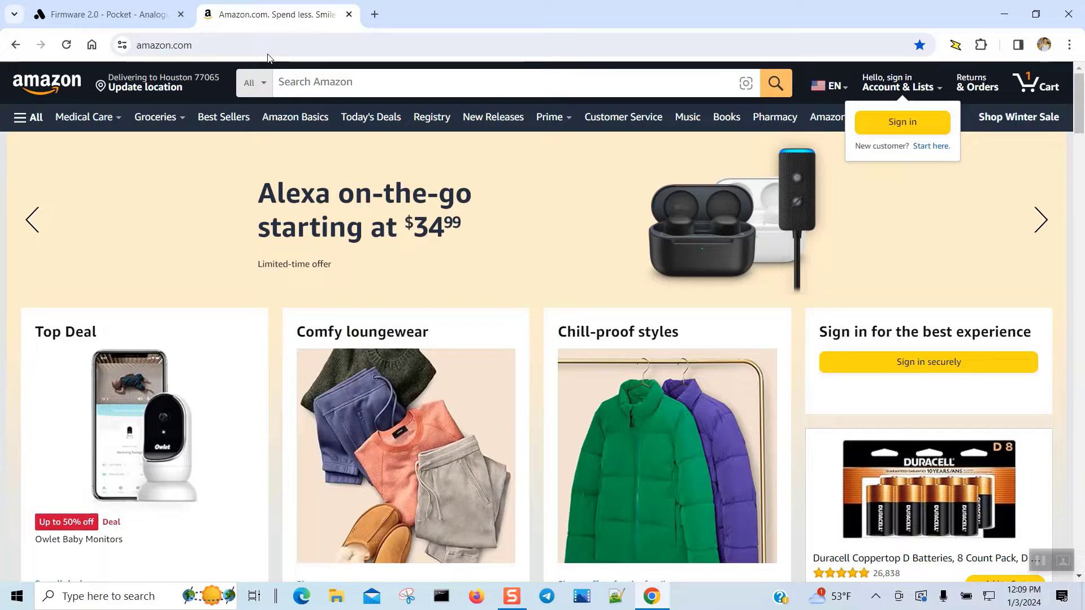
{"action": "left_click", "coordinate": [121, 16]}
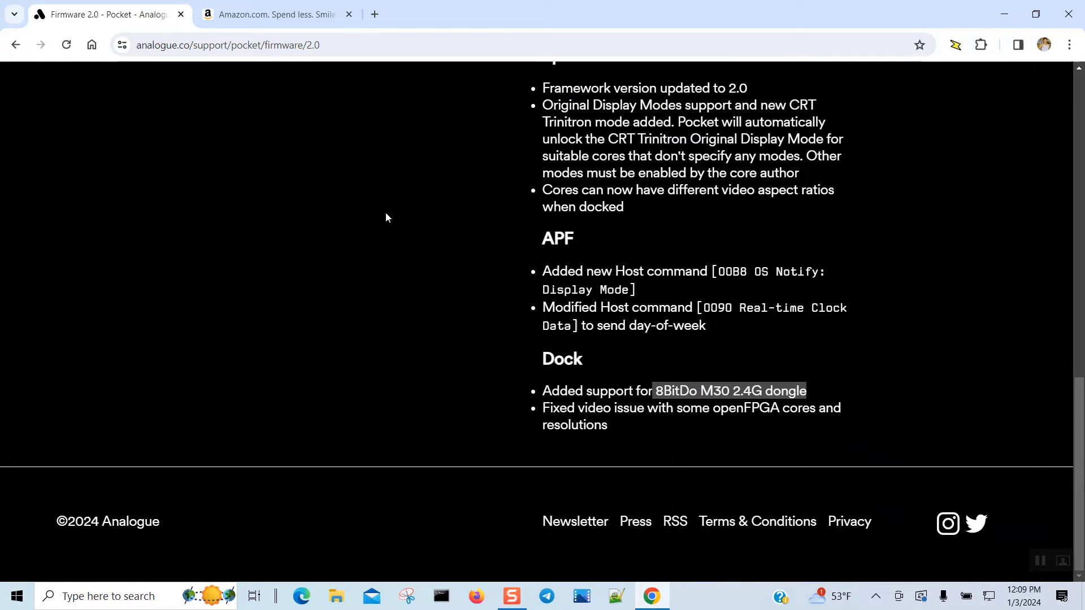
{"action": "left_click", "coordinate": [261, 18]}
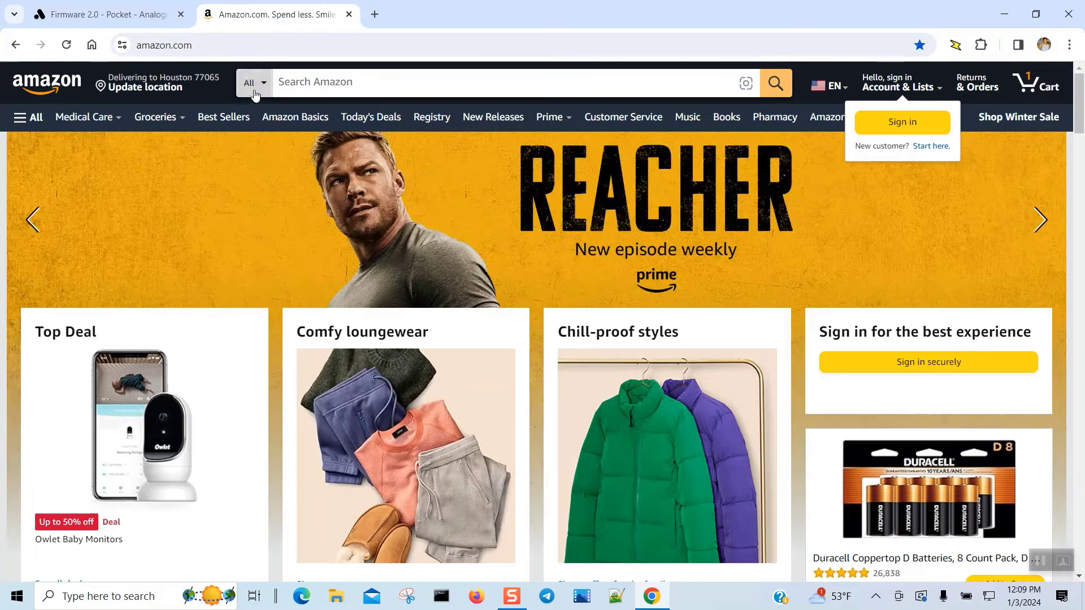
{"action": "left_click", "coordinate": [298, 82]}
{"action": "key", "text": "ctrl+v"}
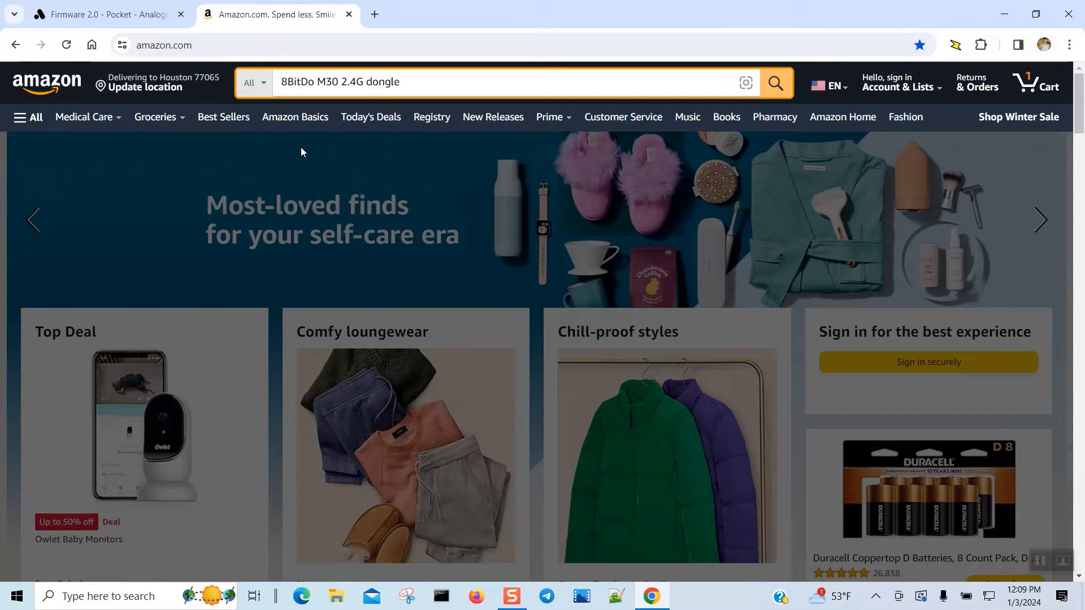
{"action": "key", "text": "Return"}
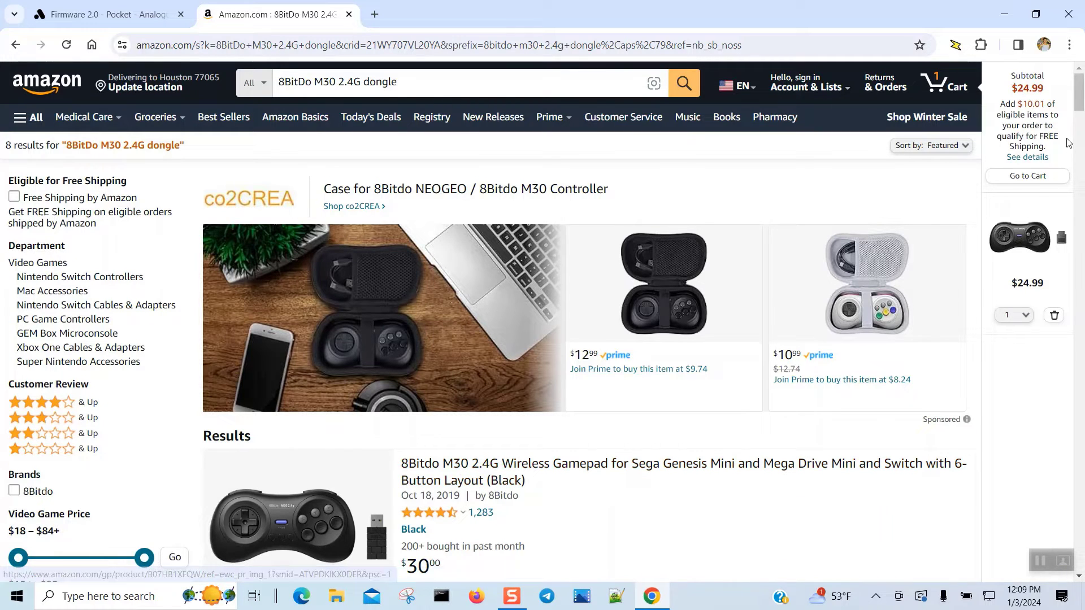
Look through the Amazon results for 8BitDo M30 controllers and wireless adapters, comparing their versions and prices.
{"action": "left_click_drag", "start_coordinate": [1080, 107], "coordinate": [1082, 152]}
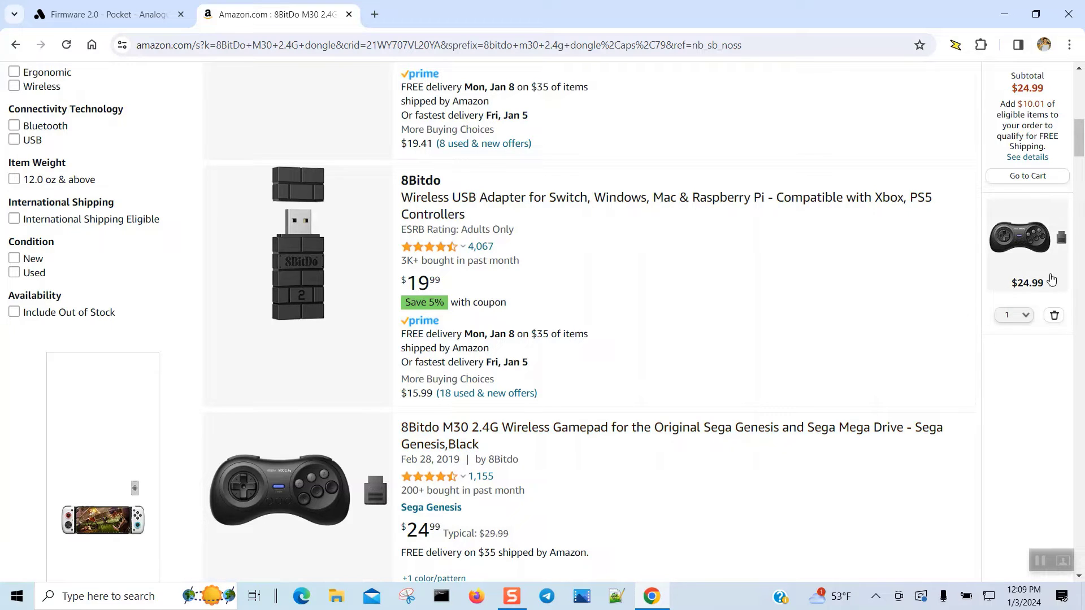
{"action": "left_click_drag", "start_coordinate": [1079, 154], "coordinate": [1080, 177]}
{"action": "scroll", "coordinate": [1080, 177], "scroll_direction": "down", "scroll_amount": 2}
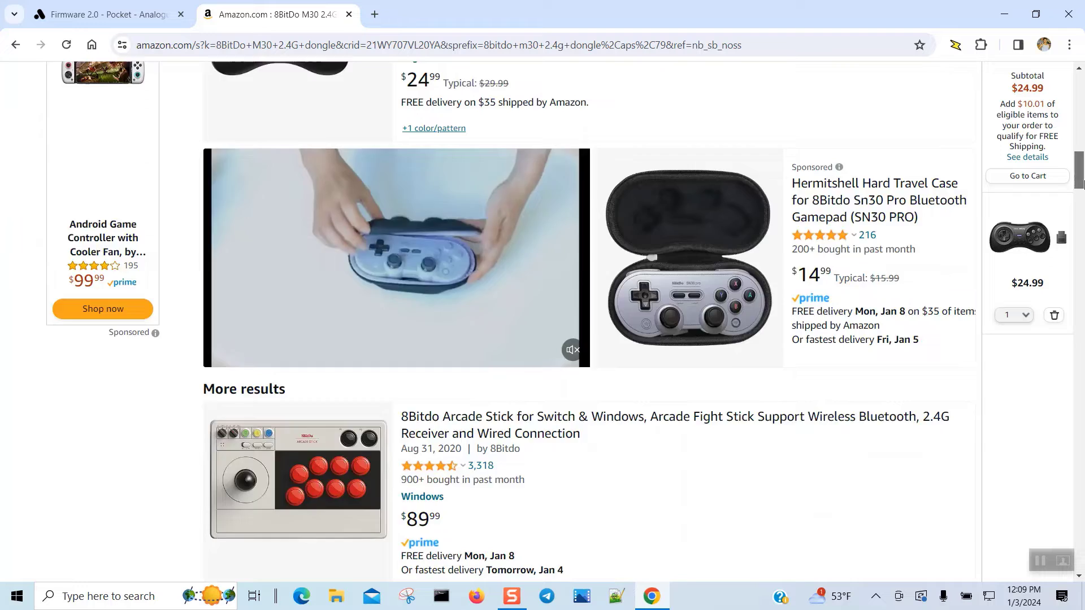
{"action": "scroll", "coordinate": [548, 231], "scroll_direction": "up", "scroll_amount": 4}
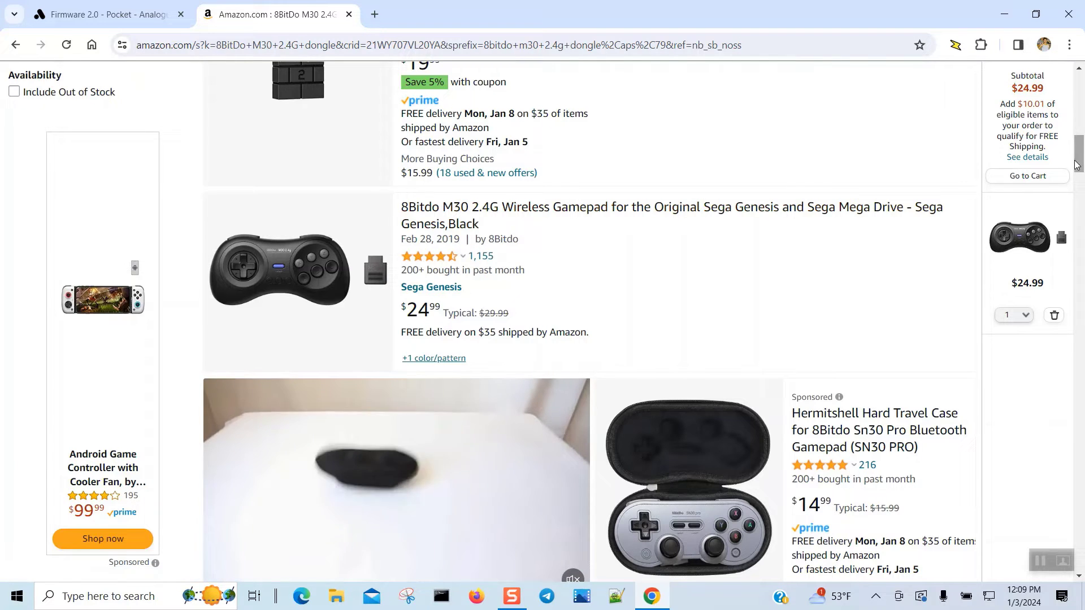
{"action": "left_click_drag", "start_coordinate": [1082, 174], "coordinate": [1081, 133]}
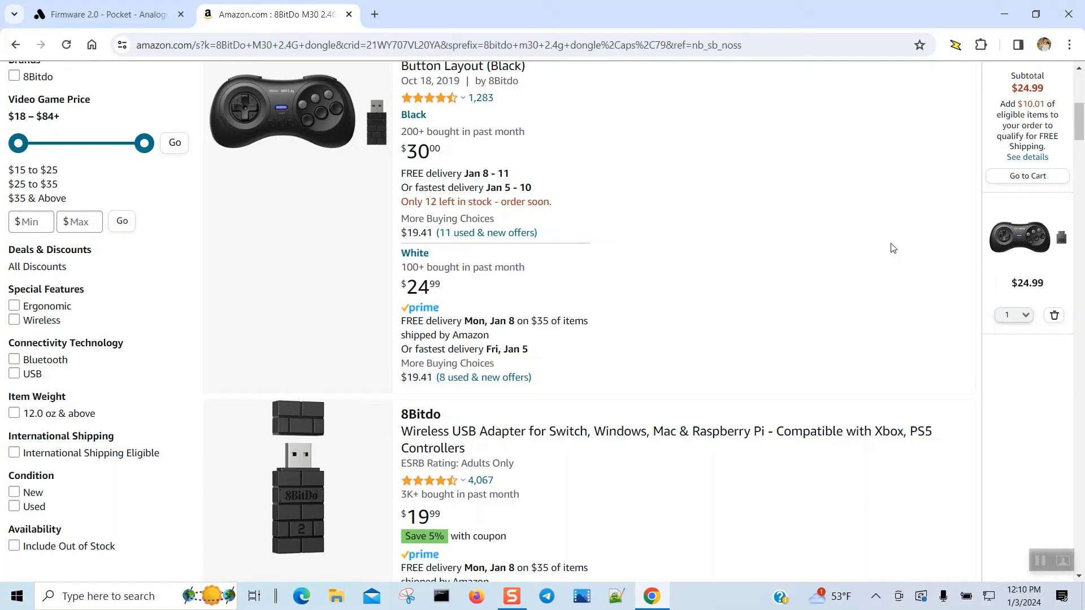
{"action": "mouse_move", "coordinate": [1078, 140]}
{"action": "left_mouse_down"}
{"action": "mouse_move", "coordinate": [1080, 116]}
{"action": "mouse_move", "coordinate": [1082, 140]}
{"action": "left_mouse_up"}
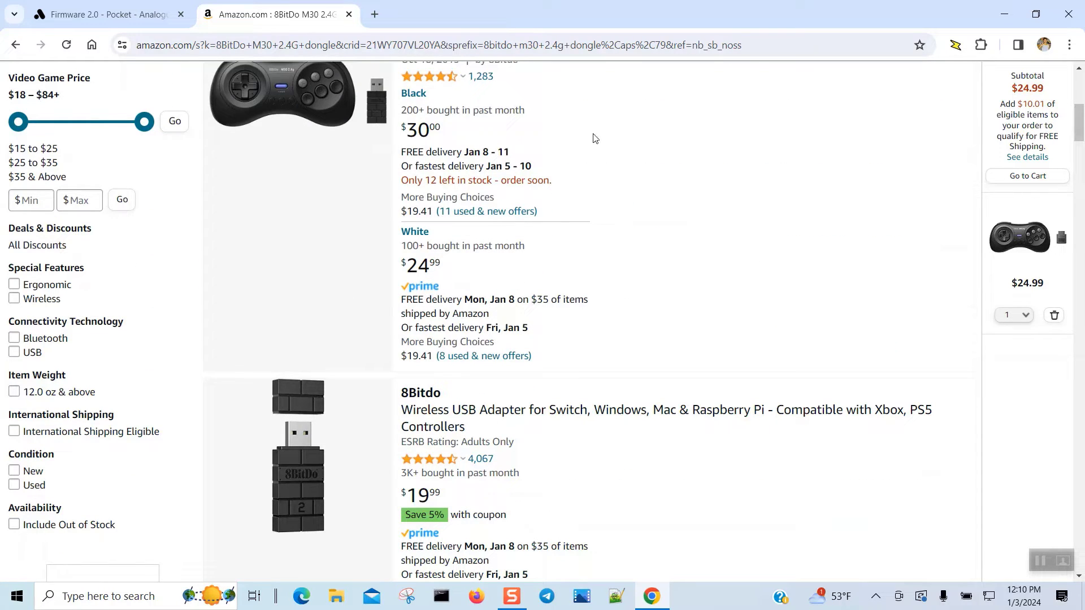
{"action": "left_click_drag", "start_coordinate": [1080, 124], "coordinate": [1081, 165]}
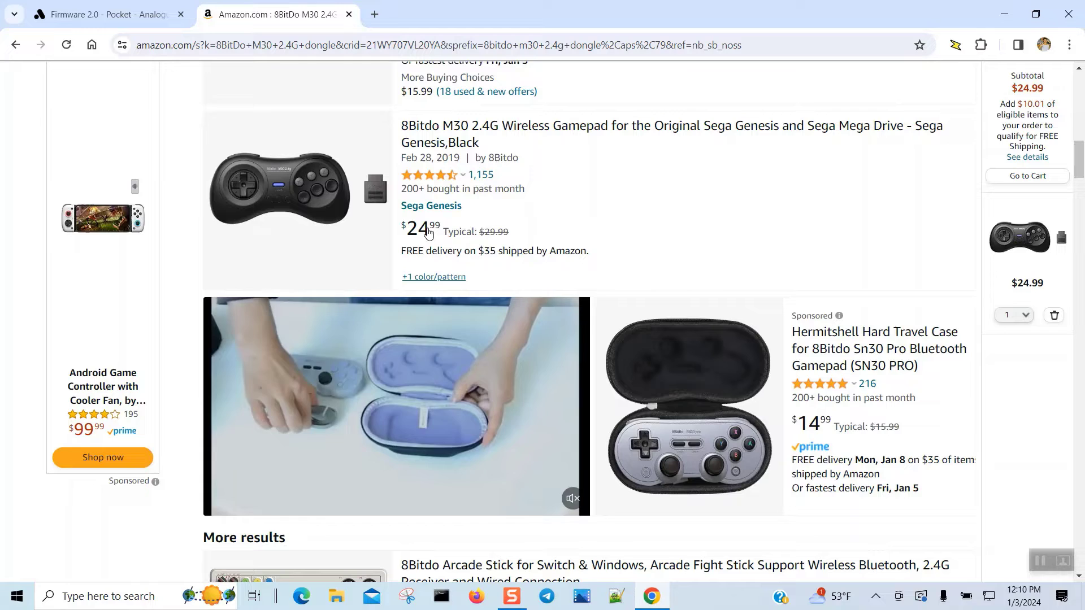
{"action": "left_click_drag", "start_coordinate": [1081, 168], "coordinate": [1081, 247]}
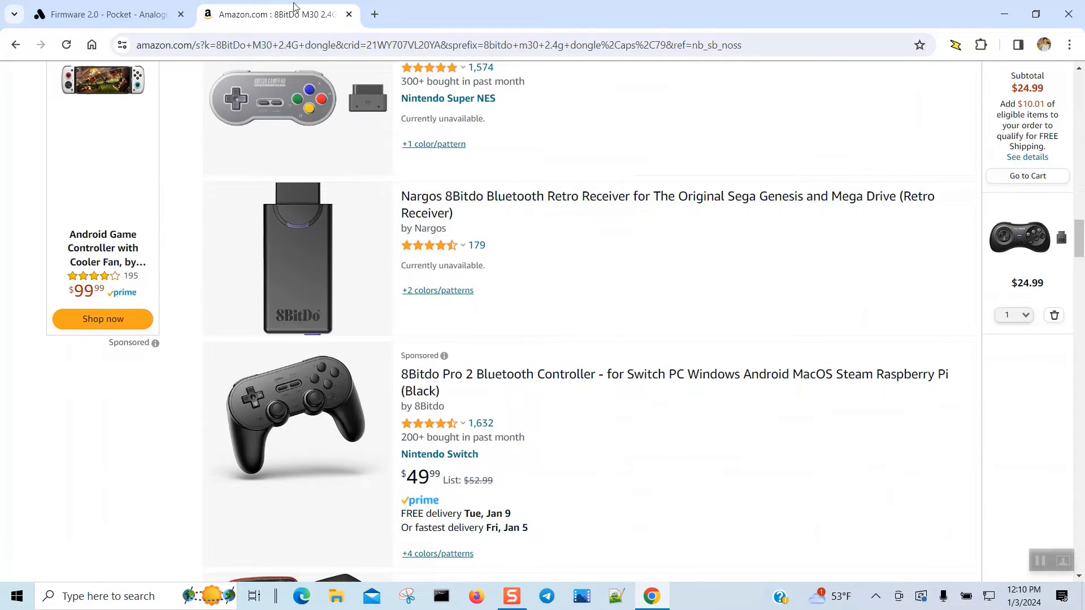
Minimise the browser, open the AP_BLUE (I:) drive in File Explorer and enlarge the window to show all file details.
{"action": "left_click", "coordinate": [374, 15]}
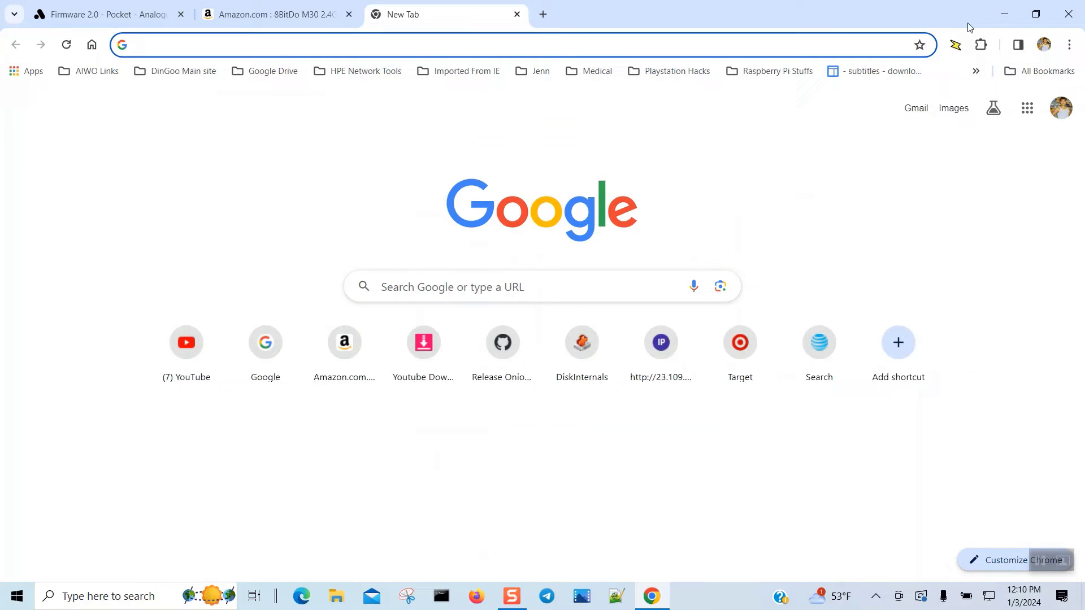
{"action": "left_click", "coordinate": [1003, 15]}
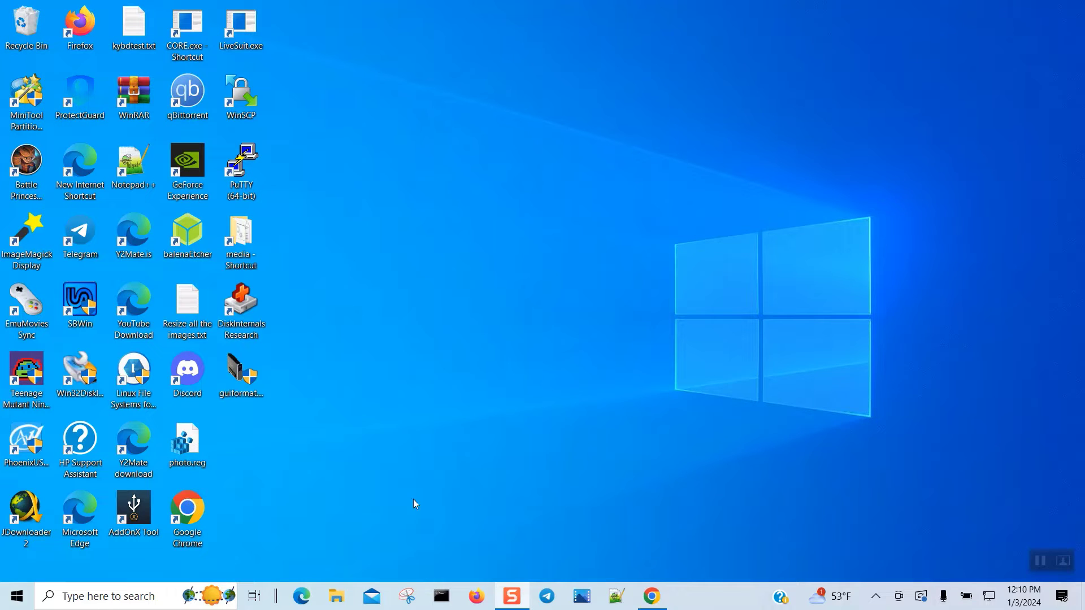
{"action": "left_click", "coordinate": [338, 598]}
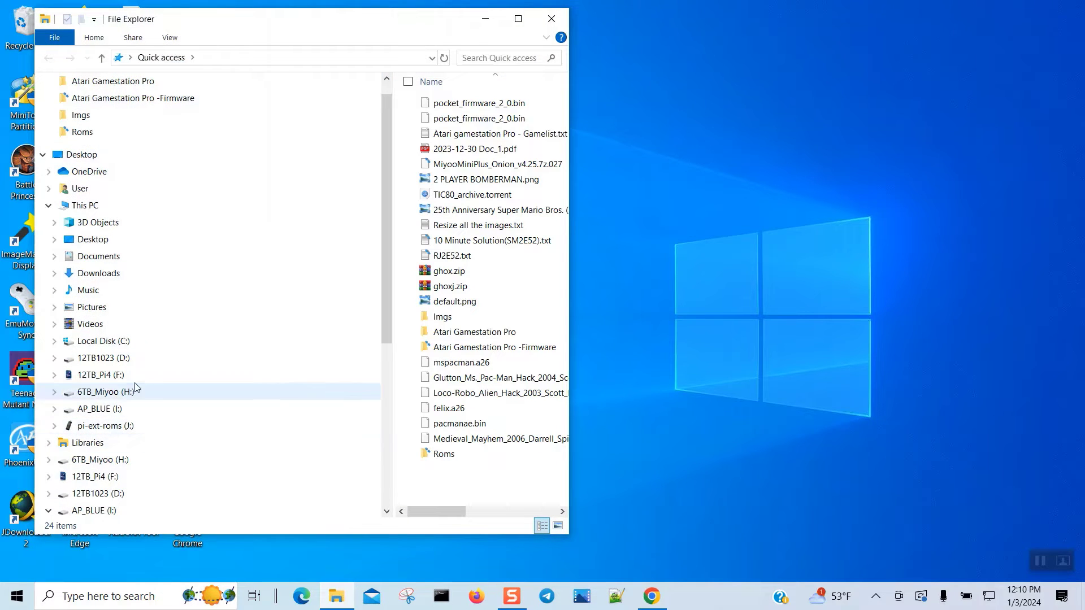
{"action": "left_click", "coordinate": [116, 409]}
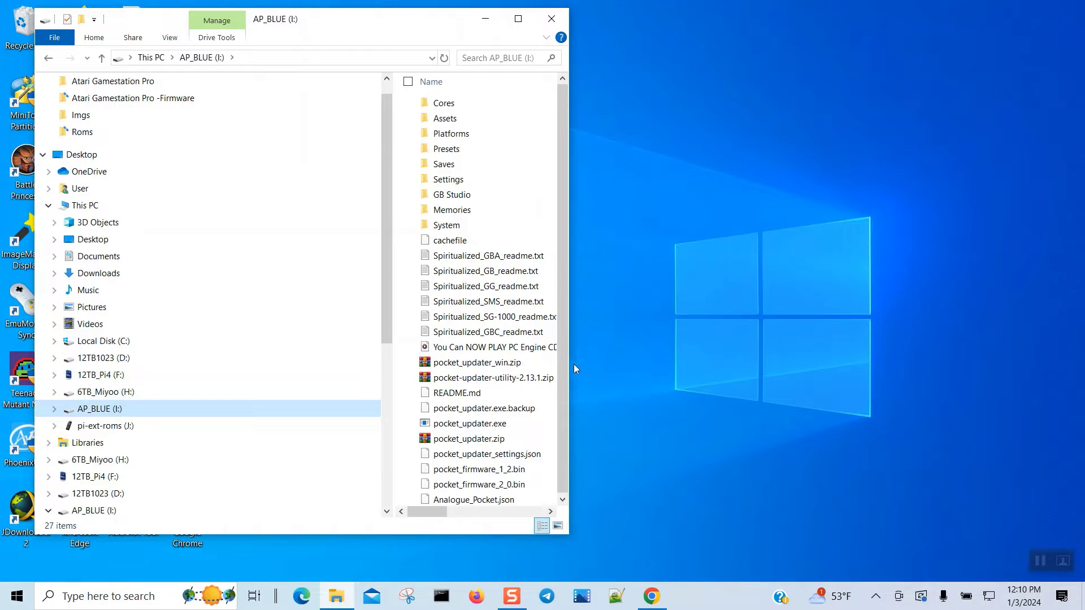
{"action": "left_click_drag", "start_coordinate": [569, 367], "coordinate": [849, 291]}
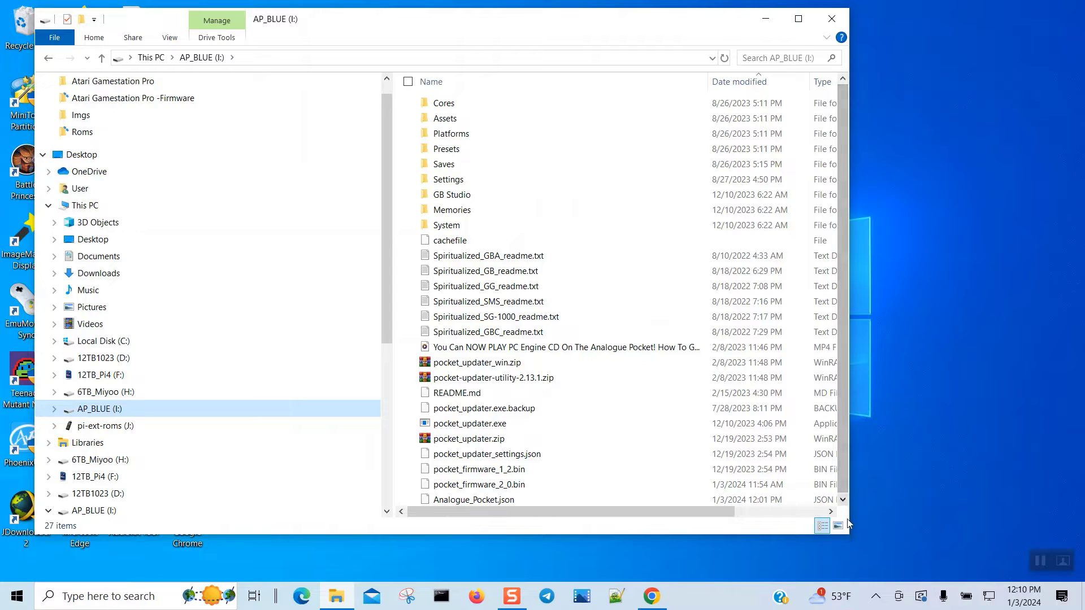
{"action": "left_click_drag", "start_coordinate": [849, 534], "coordinate": [1011, 522]}
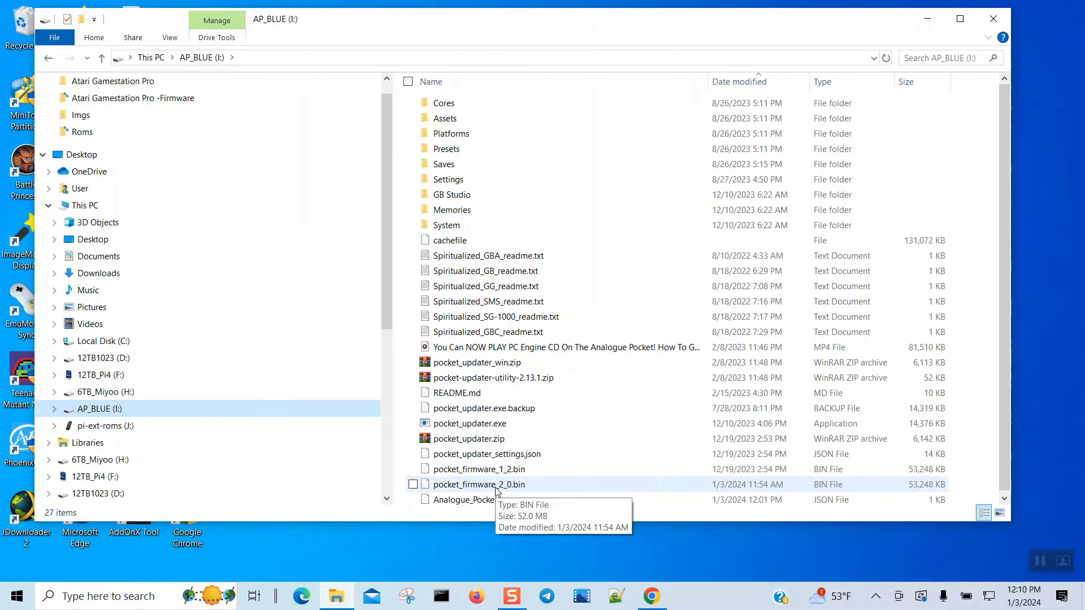
Permanently delete pocket_firmware_1_2.bin and pocket_firmware_2_0.bin from the AP_BLUE (I:) drive.
{"action": "left_click", "coordinate": [532, 487]}
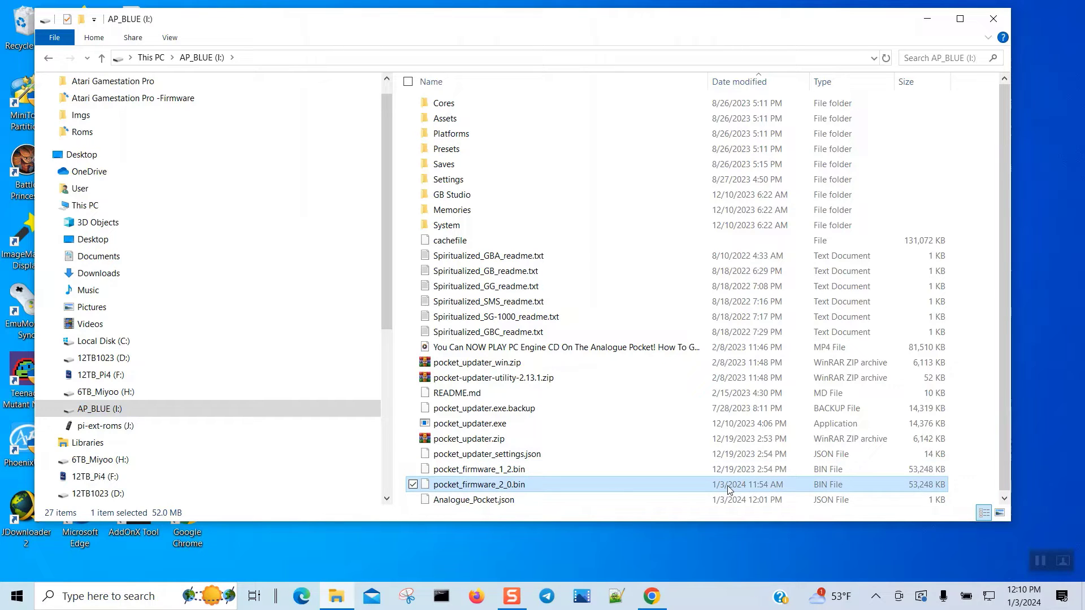
{"action": "left_click", "coordinate": [545, 469], "text": "ctrl"}
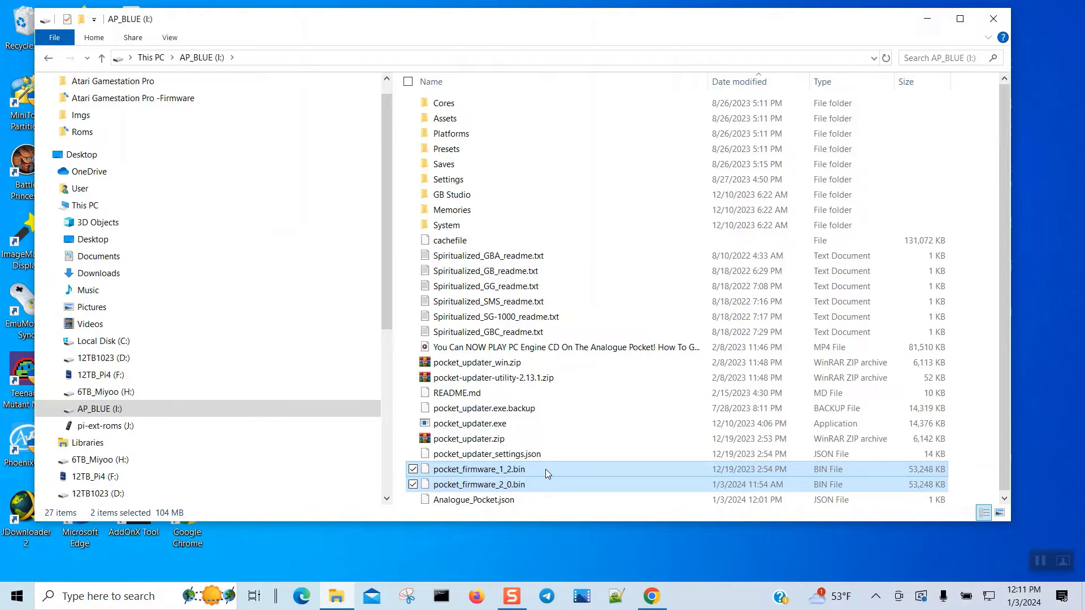
{"action": "key", "text": "Delete"}
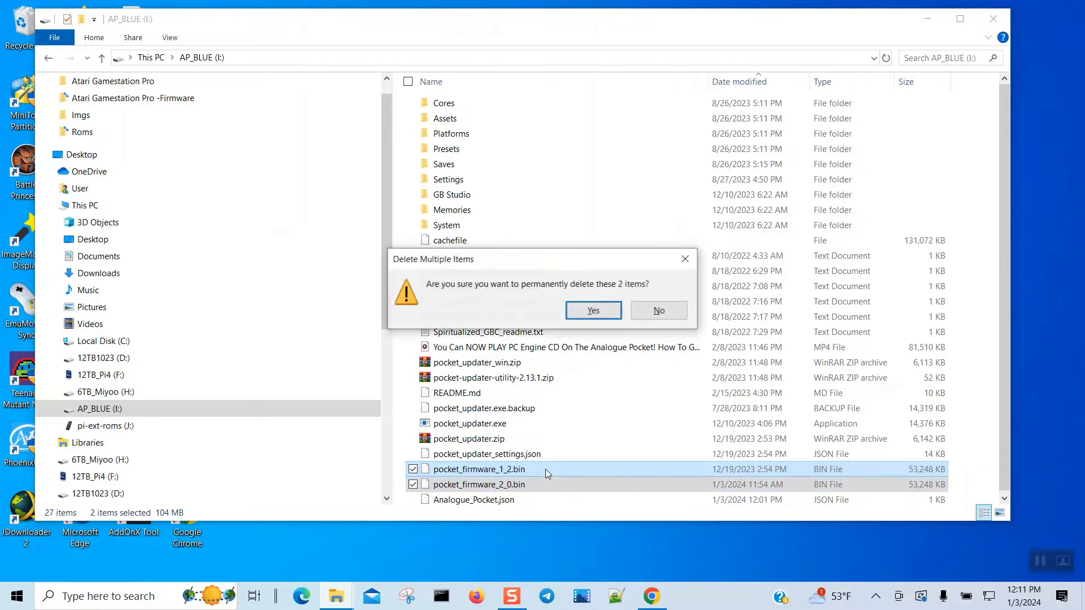
{"action": "left_click", "coordinate": [593, 311]}
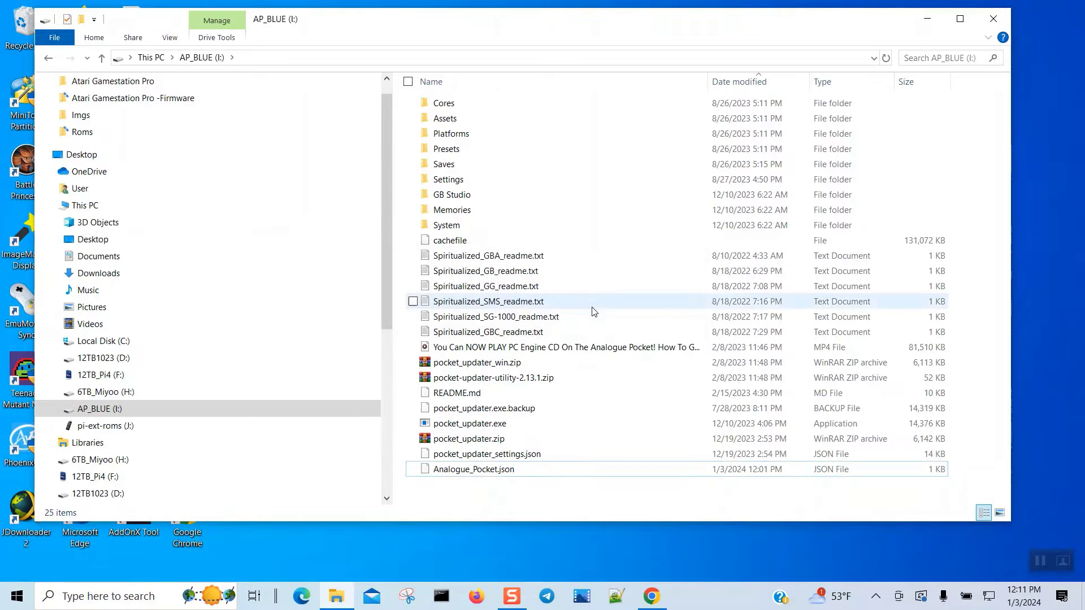
Run pocket_updater.exe from the AP_BLUE (I:) drive and install the new version of the updater that it downloads.
{"action": "left_click", "coordinate": [511, 425]}
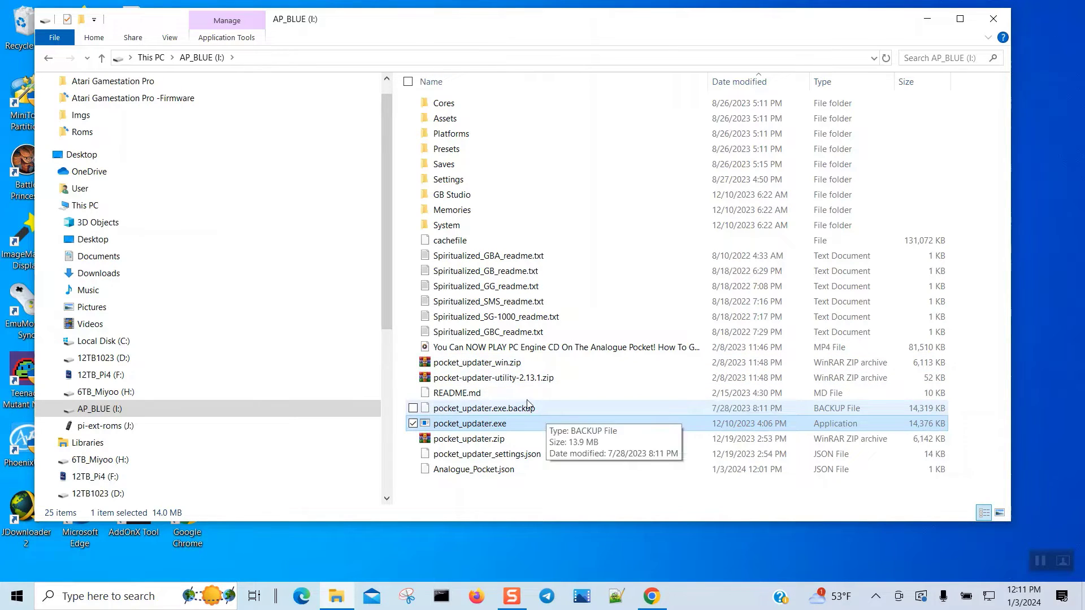
{"action": "double_click", "coordinate": [500, 425]}
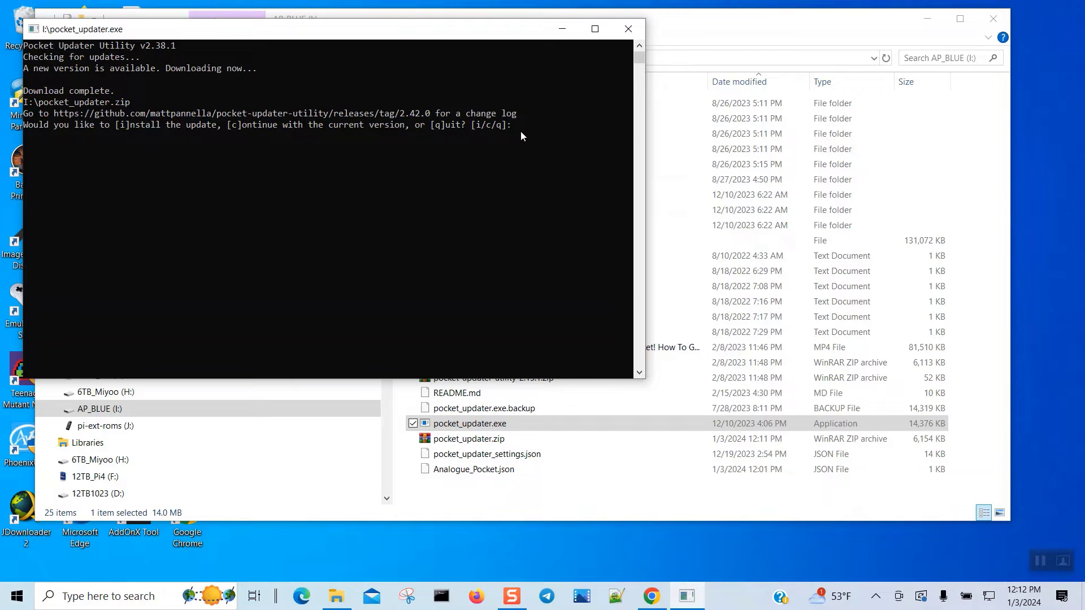
{"action": "type", "text": "i"}
{"action": "key", "text": "Return"}
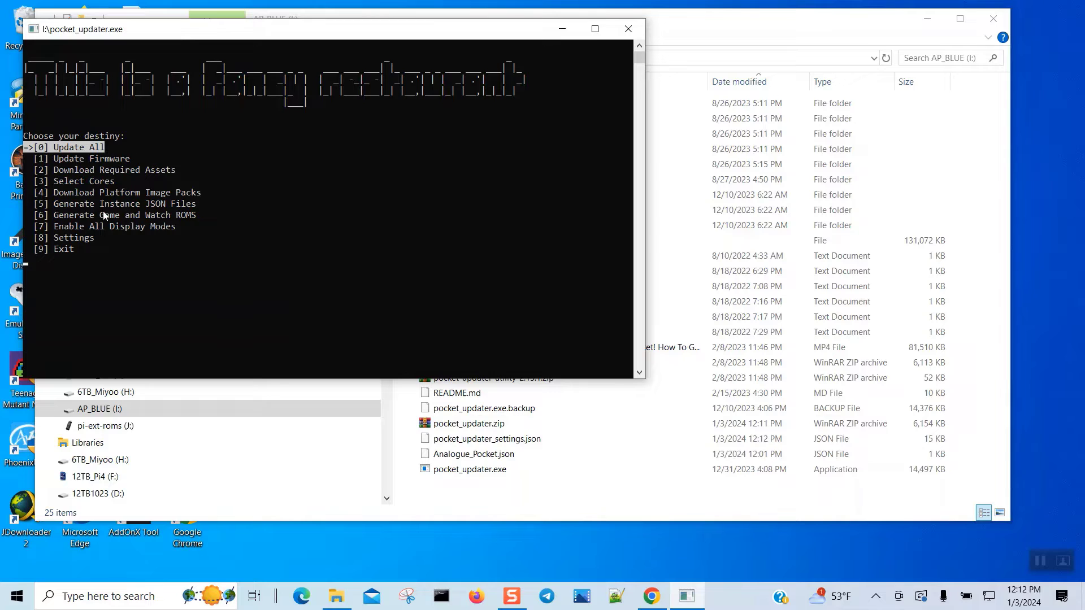
Run Update All in the Pocket updater to refresh cores, assets and firmware on the SD card, and close the tool.
{"action": "left_click", "coordinate": [173, 273]}
{"action": "key", "text": "Return"}
{"action": "key", "text": "Return"}
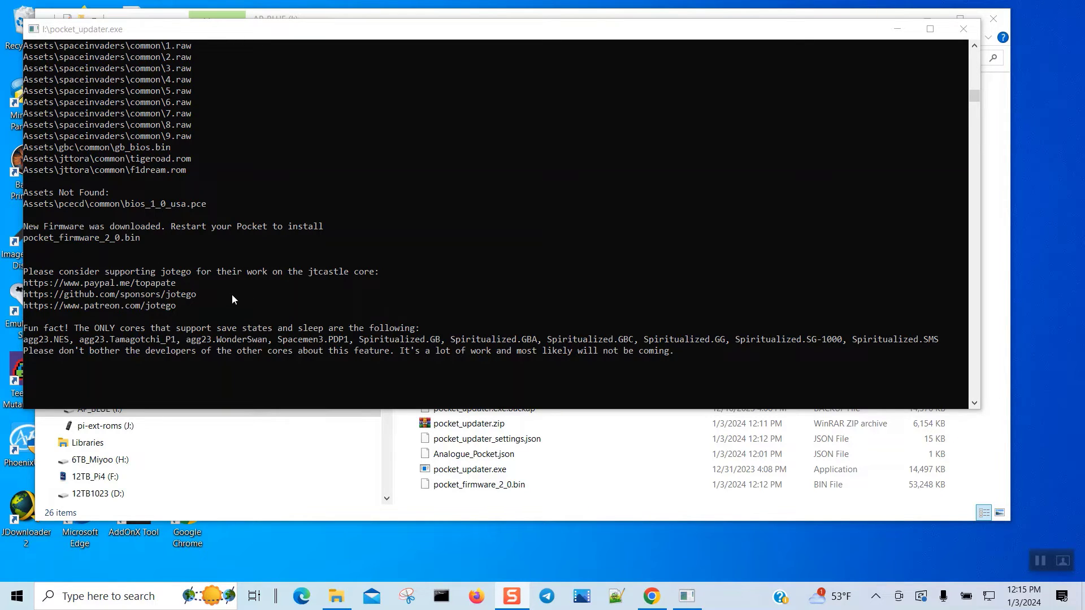
{"action": "left_click", "coordinate": [964, 29]}
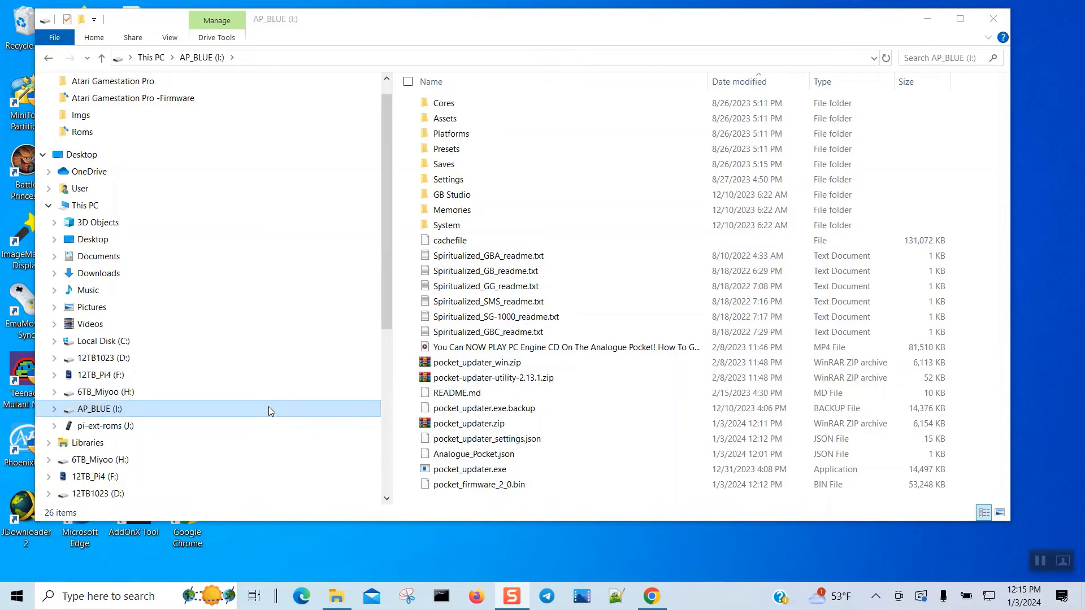
Switch to Chrome, check the manual download of pocket_firmware_2_0.bin on Analogue's Firmware 2.0 page without saving it, and revisit the release notes.
{"action": "left_click", "coordinate": [655, 597]}
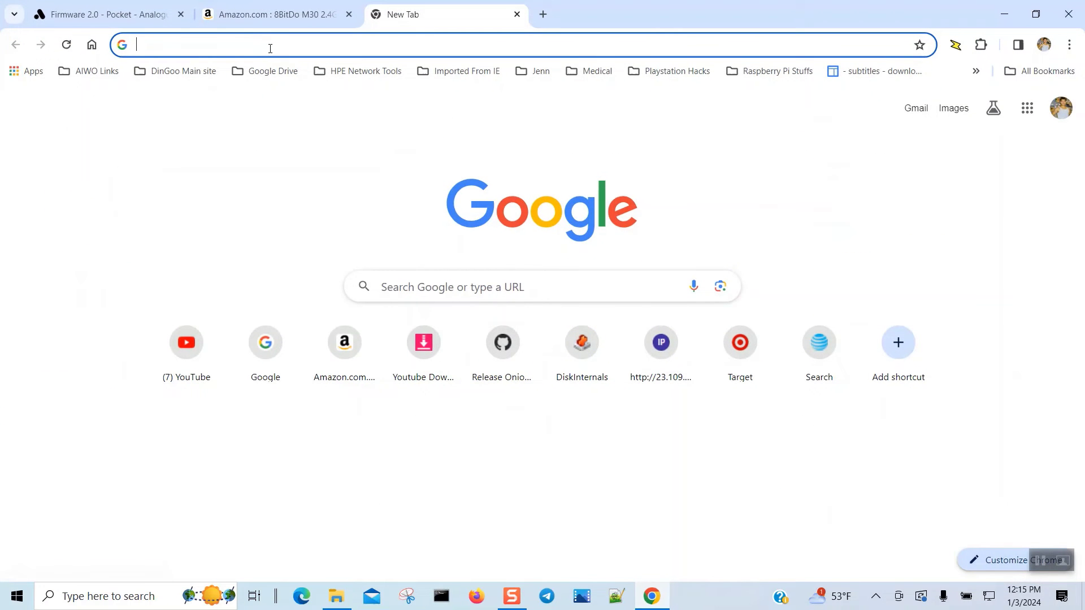
{"action": "left_click", "coordinate": [111, 15]}
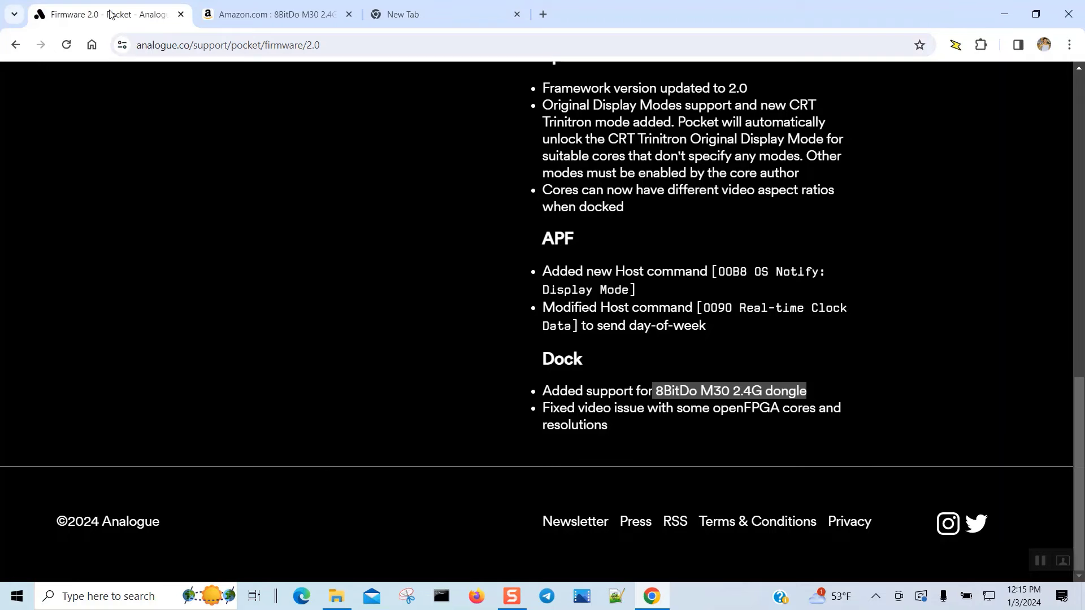
{"action": "left_click", "coordinate": [1078, 88]}
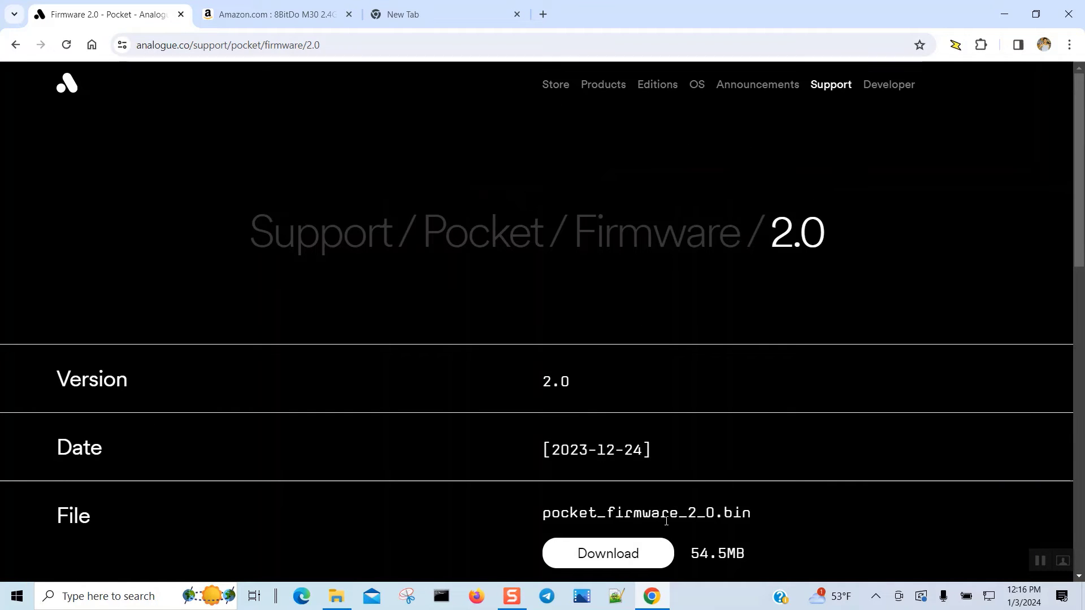
{"action": "left_click", "coordinate": [634, 556]}
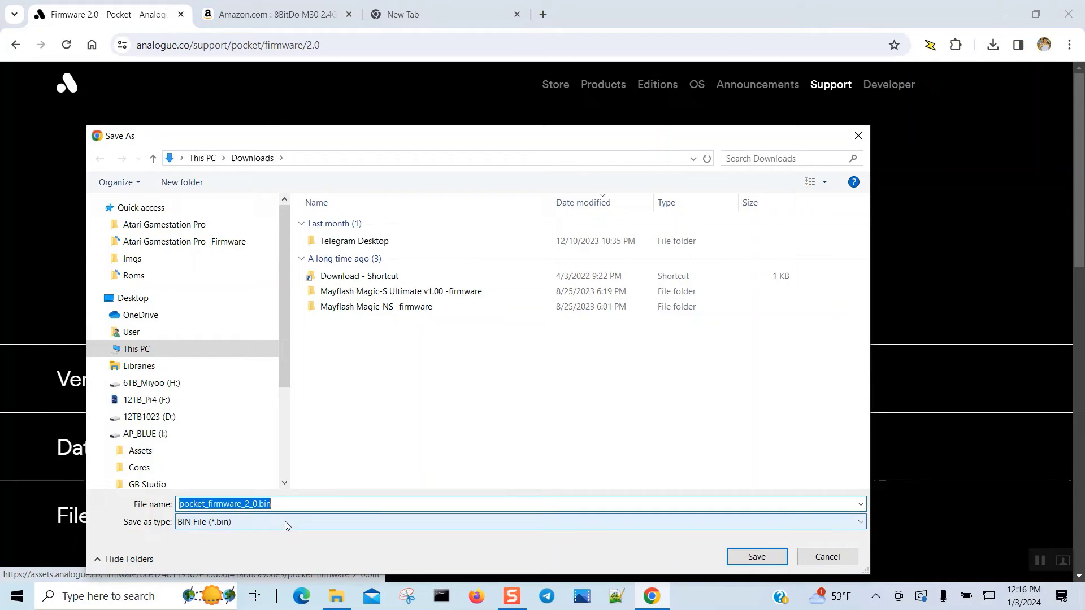
{"action": "left_click", "coordinate": [827, 557]}
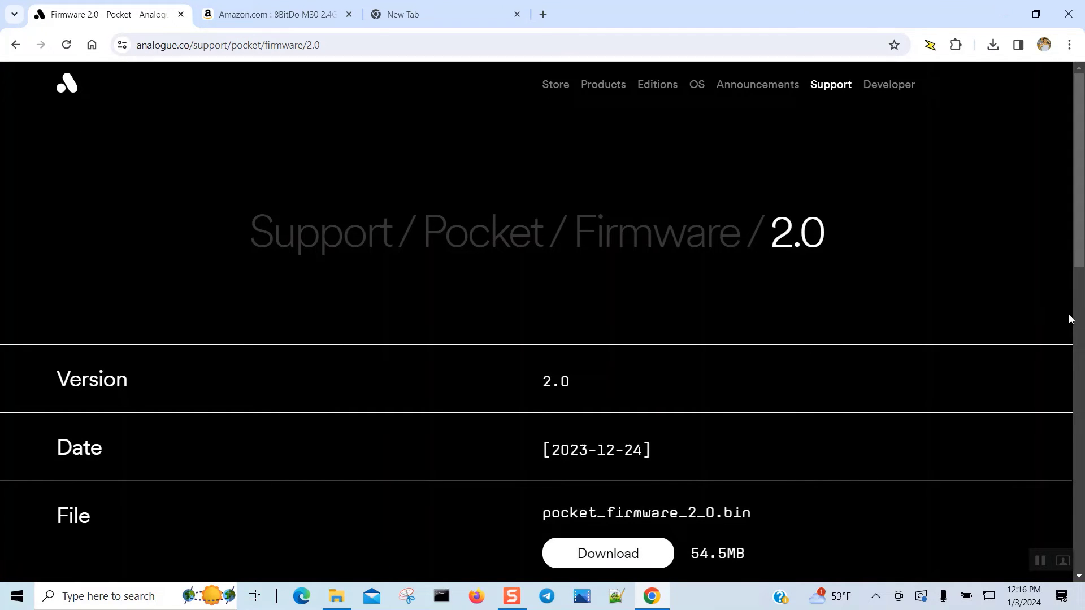
{"action": "left_click", "coordinate": [1079, 335]}
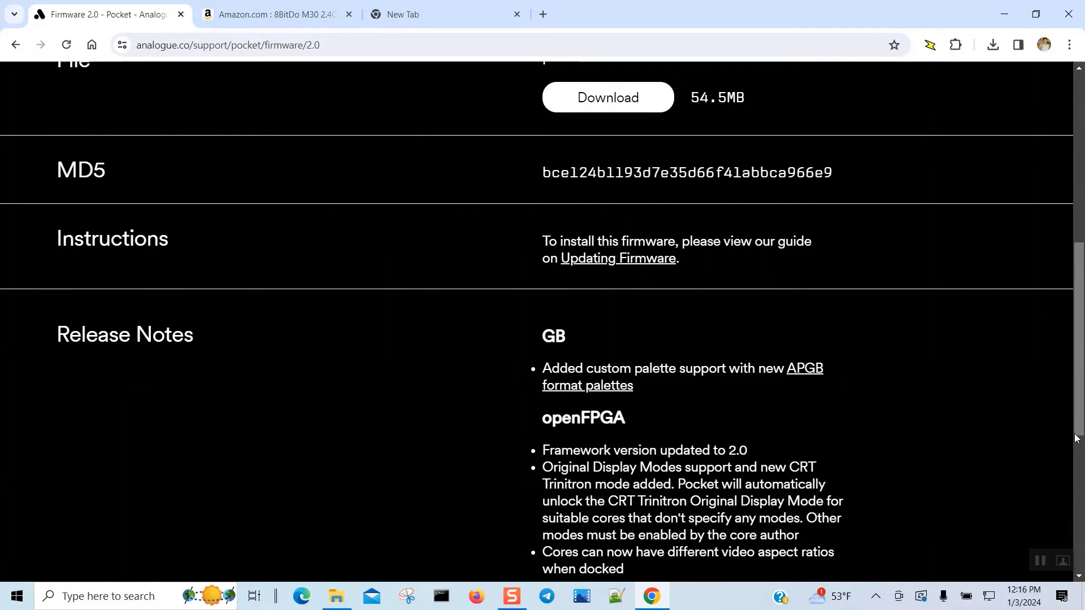
{"action": "left_click", "coordinate": [1078, 464]}
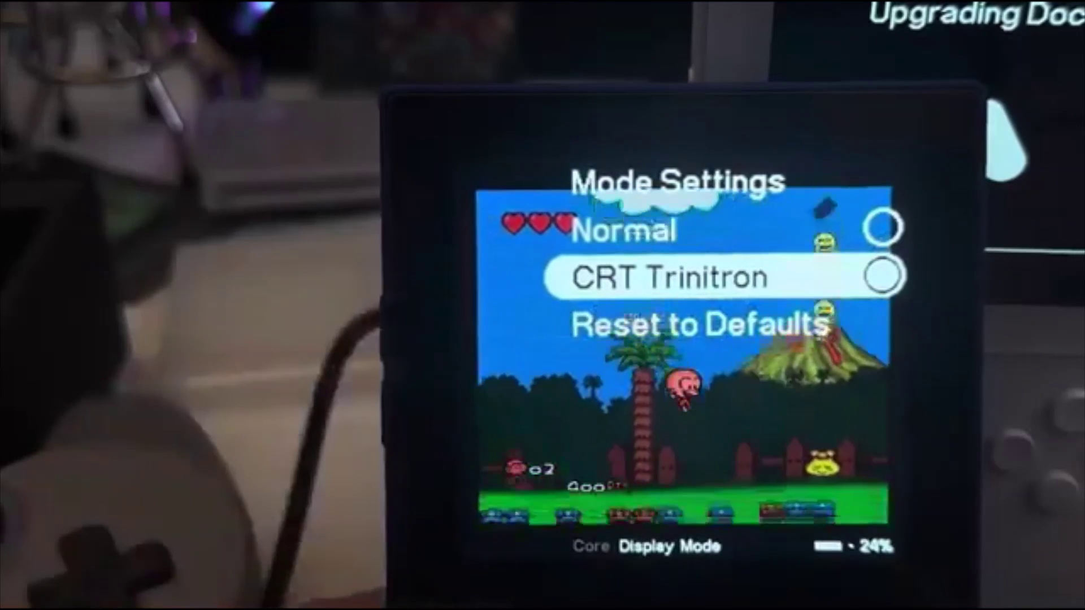
{"action": "key", "text": "Up"}
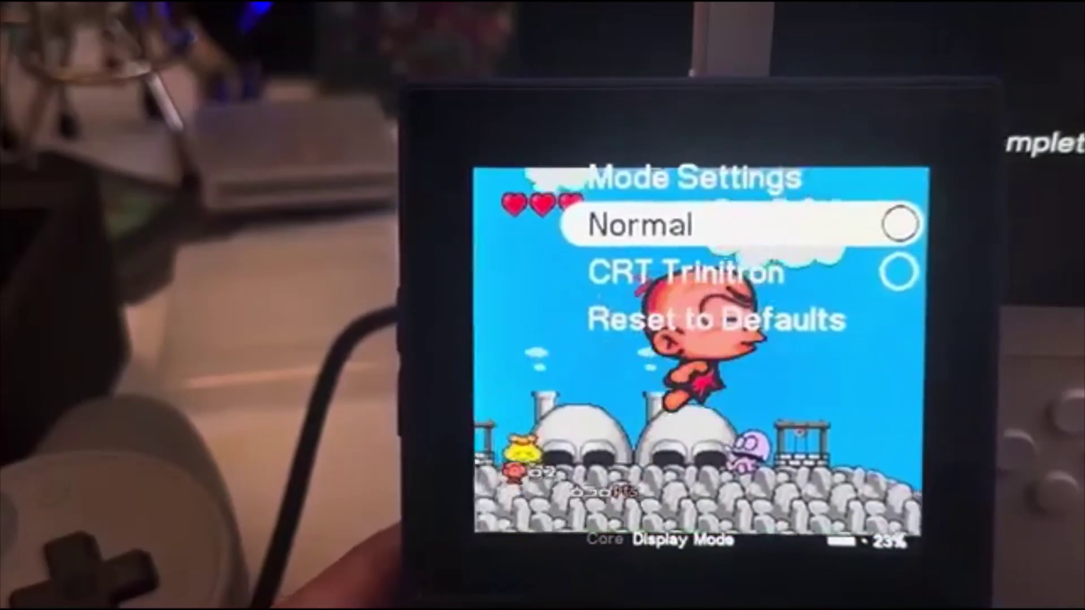
{"action": "key", "text": "Down"}
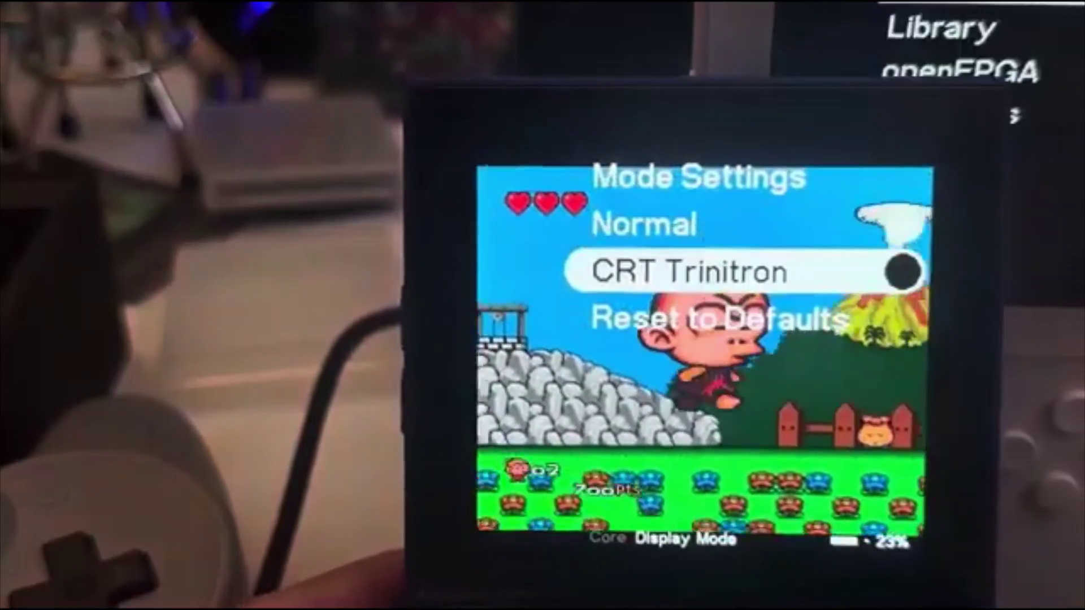